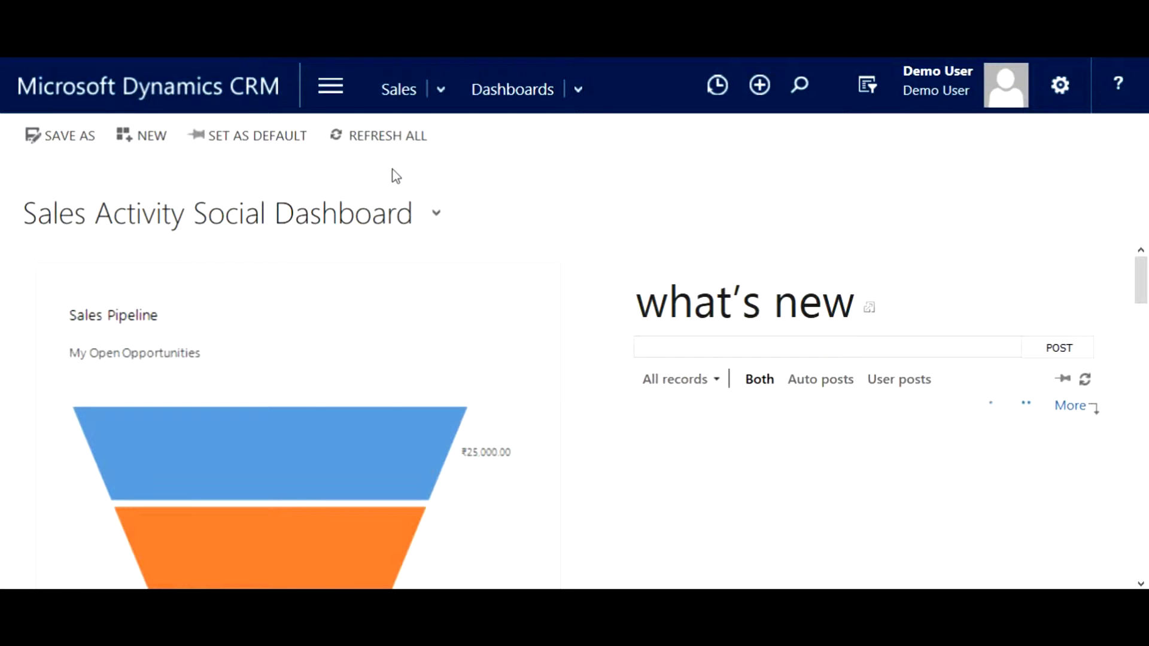
Step: Open the Opportunities list in the Sales area
left_click(332, 107)
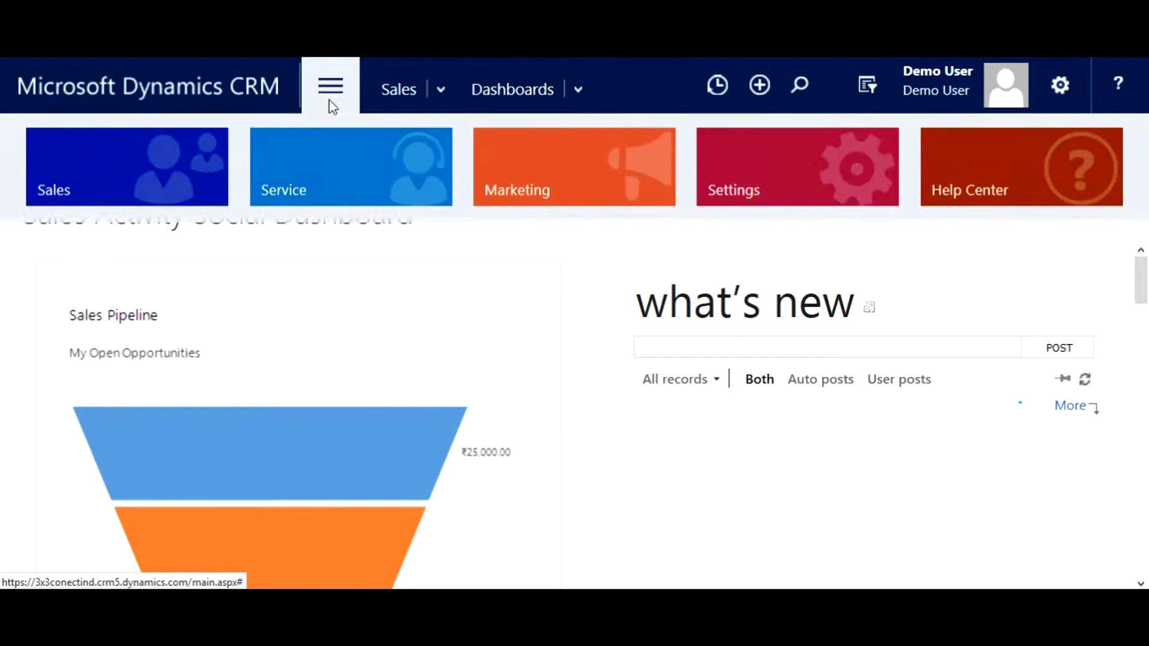
left_click(208, 165)
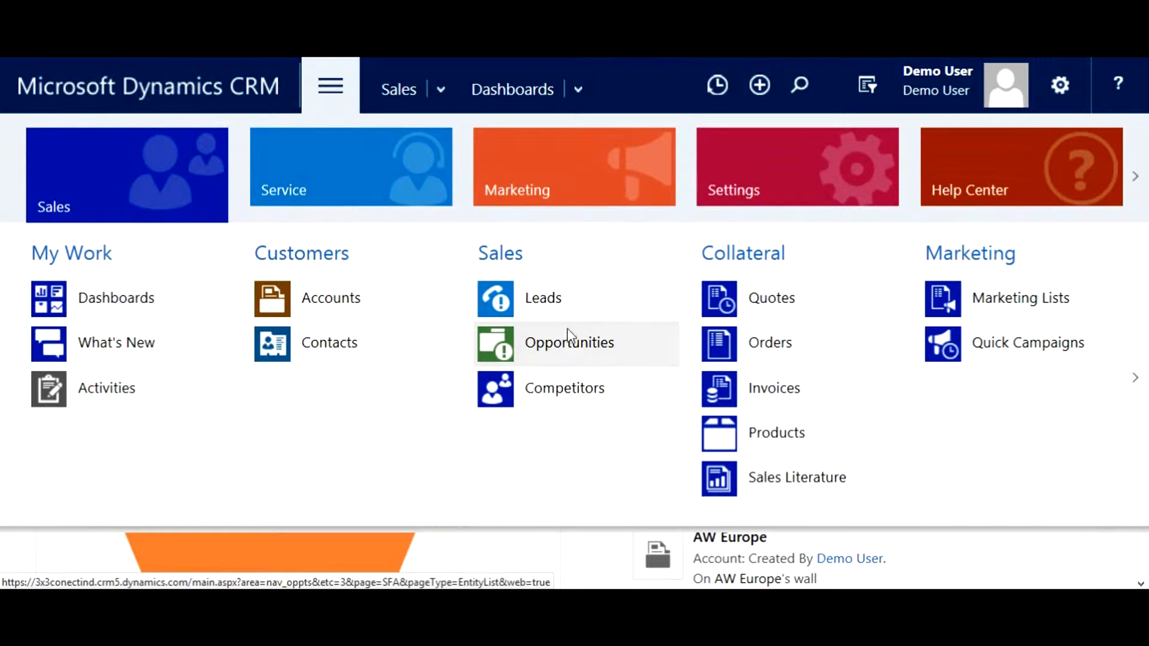
left_click(569, 342)
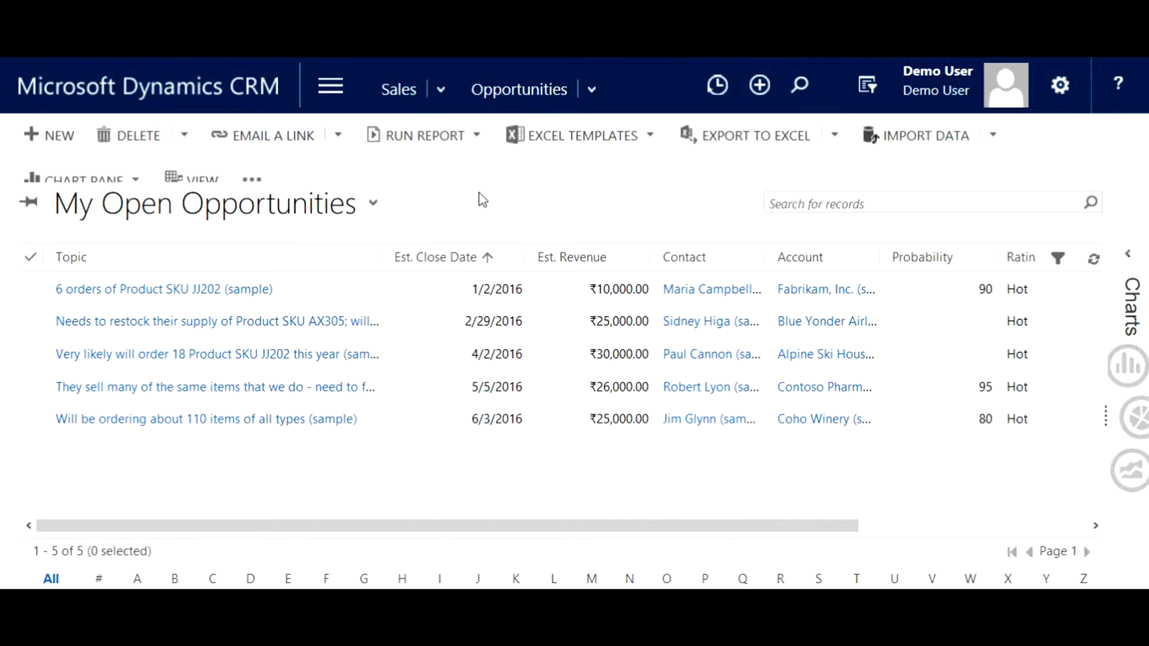
Step: Go to Customizations in the Settings area
left_click(318, 90)
left_click(790, 189)
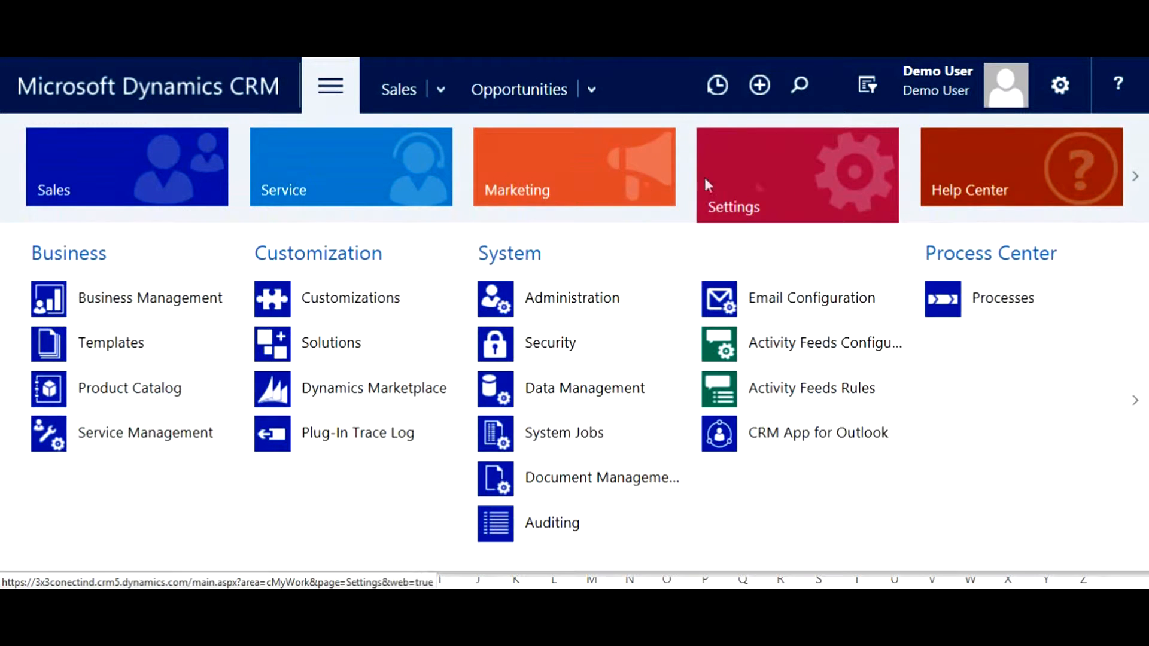
left_click(342, 304)
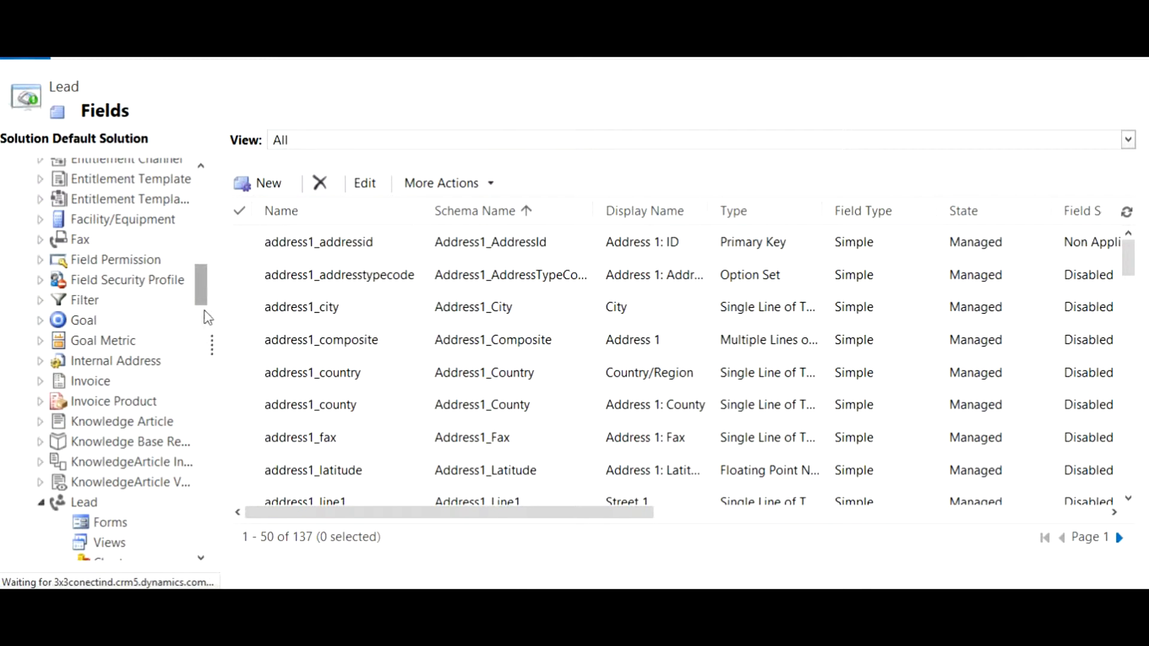
Step: Collapse the Lead entity in the Default Solution and look over the solution's component types
left_click_drag(203, 301, 200, 317)
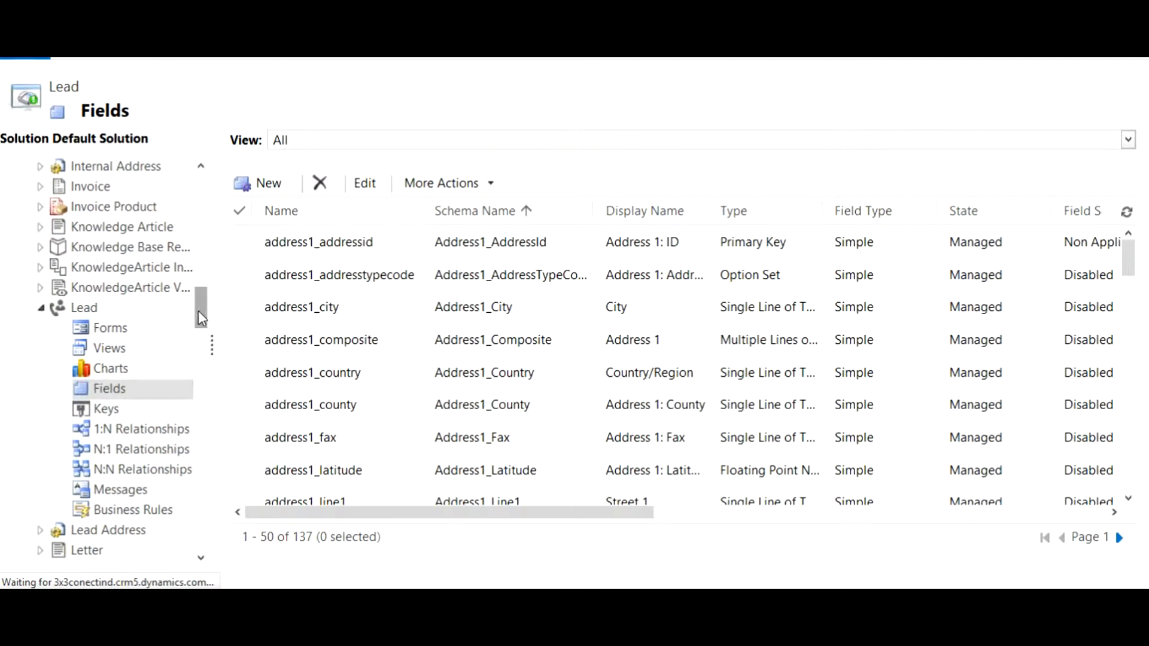
left_click(43, 310)
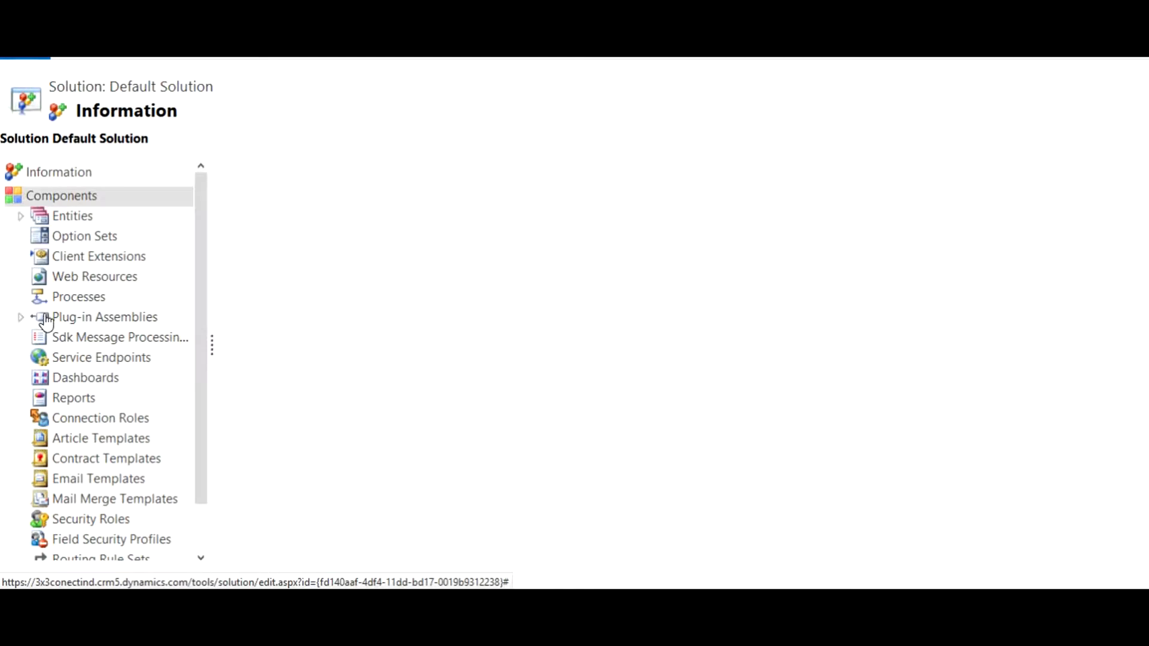
left_click_drag(206, 395, 205, 447)
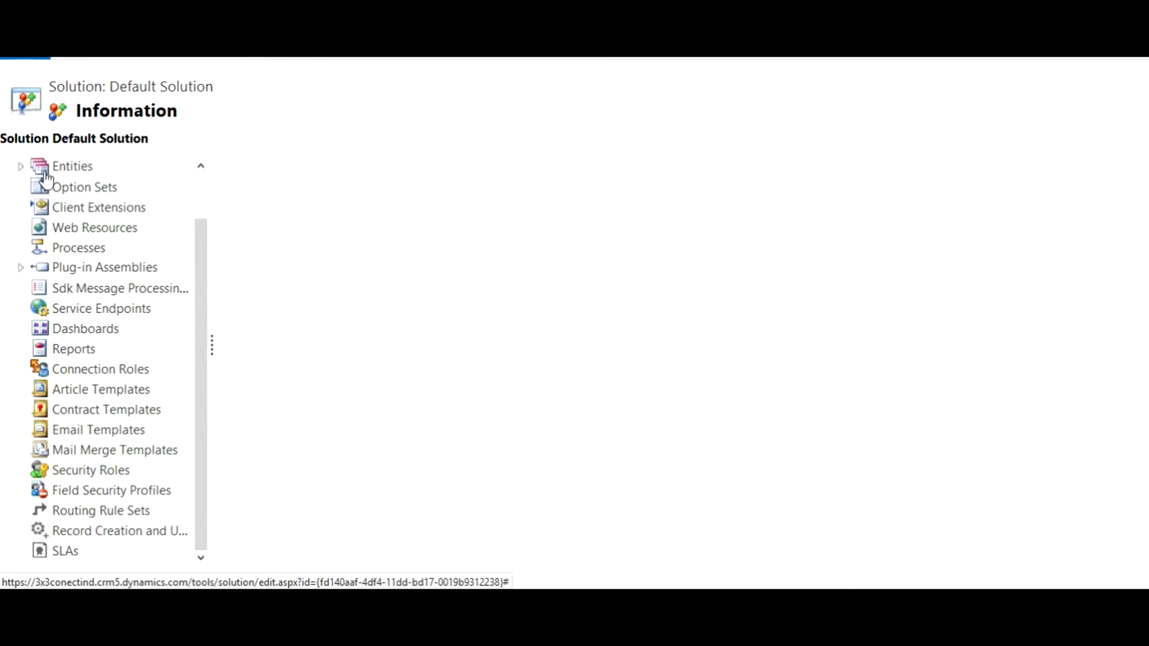
left_click(24, 168)
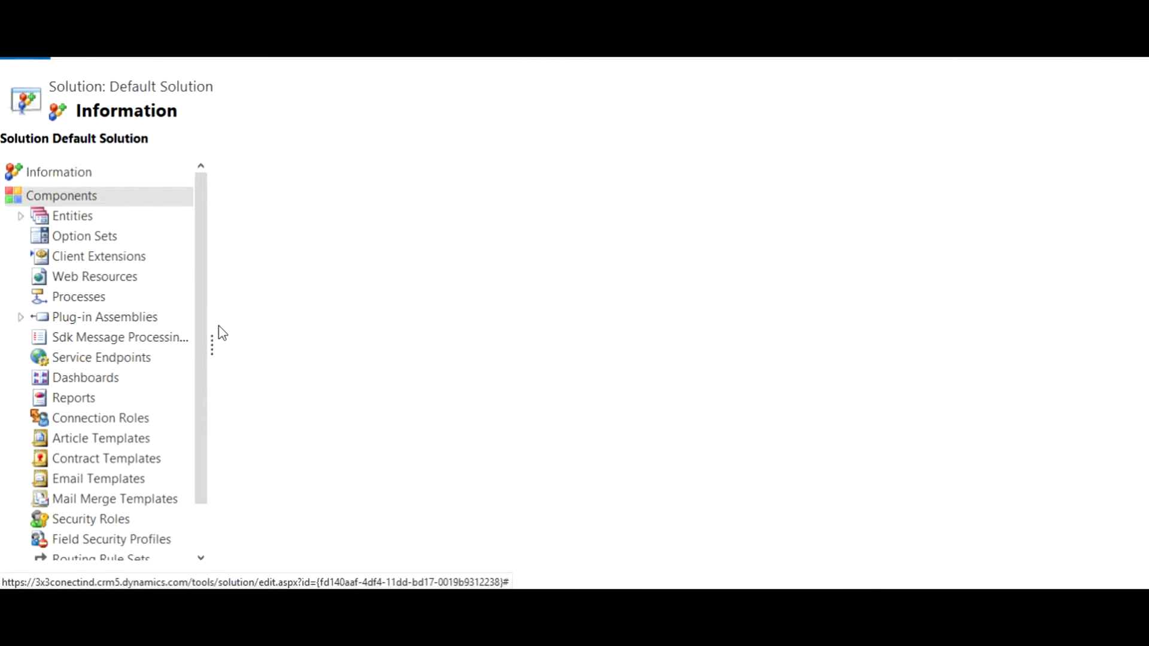
Step: Expand the Product entity under the solution's Entities and show its fields
left_click(21, 217)
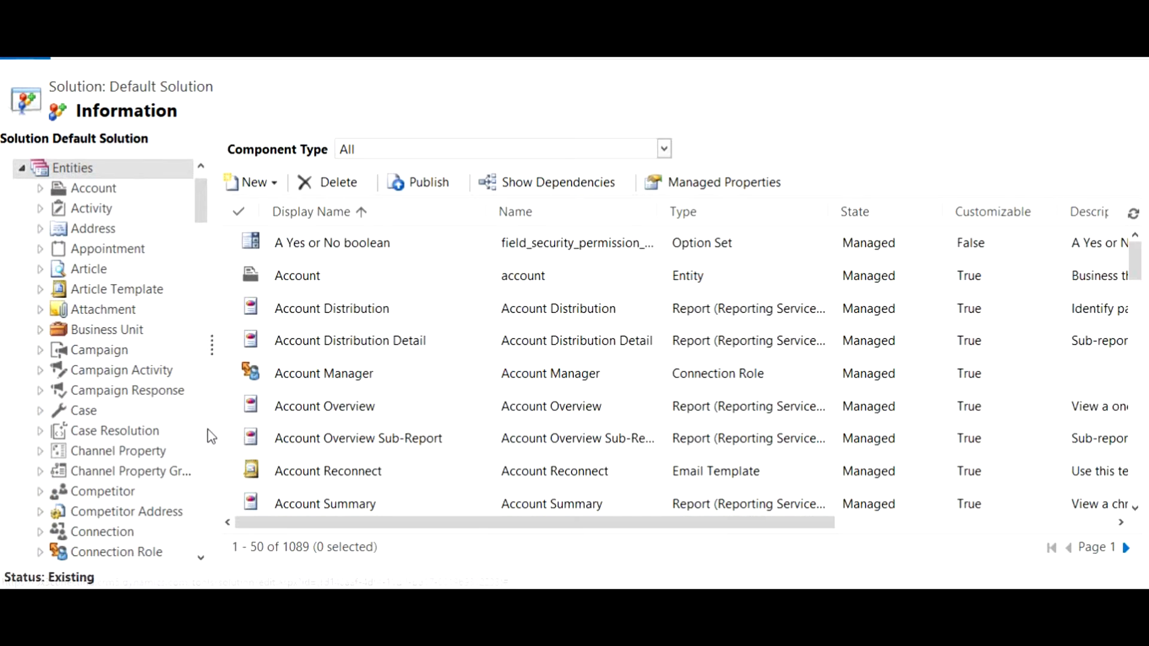
scroll(211, 437, "down", 5)
scroll(211, 436, "down", 5)
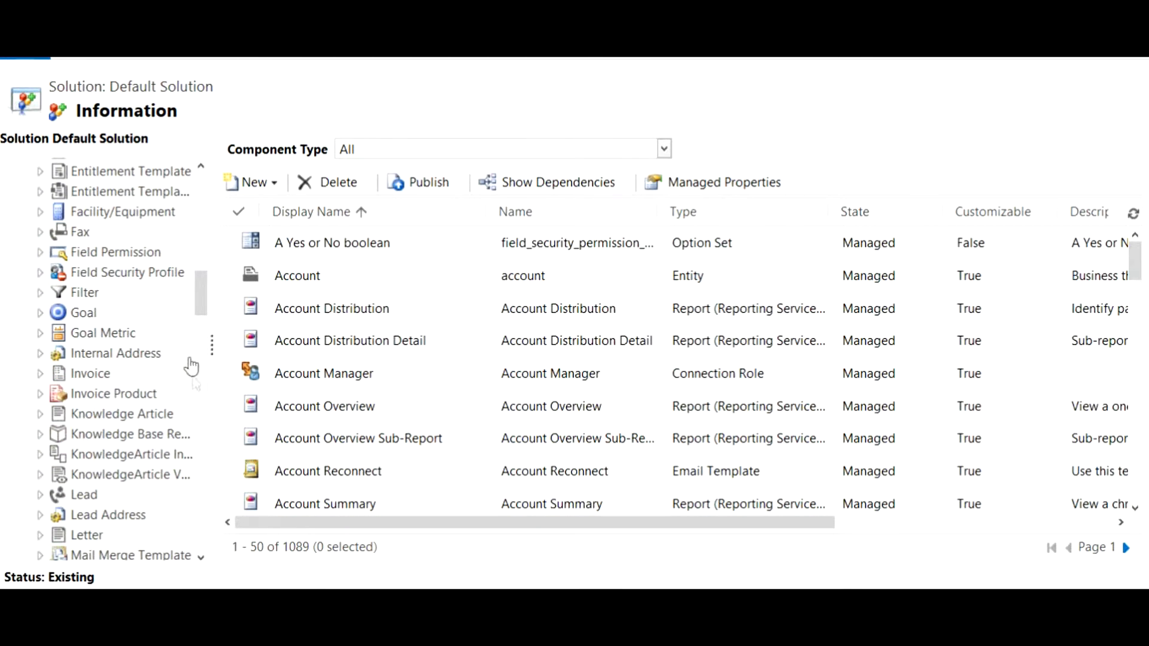
left_click_drag(200, 299, 201, 360)
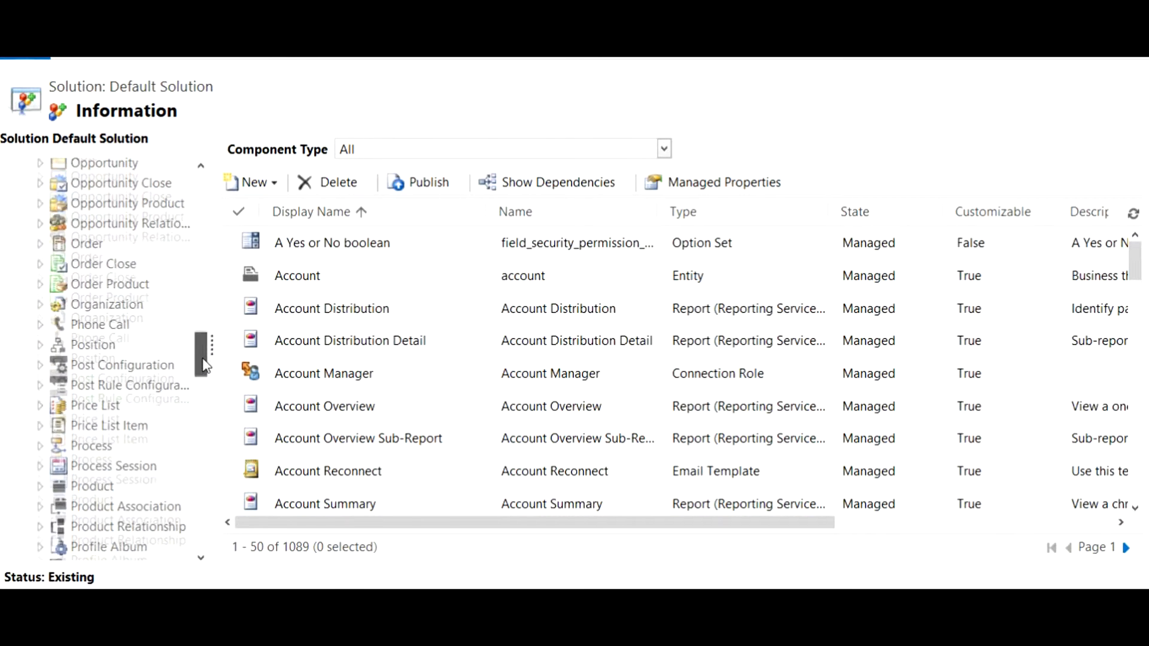
left_click(45, 489)
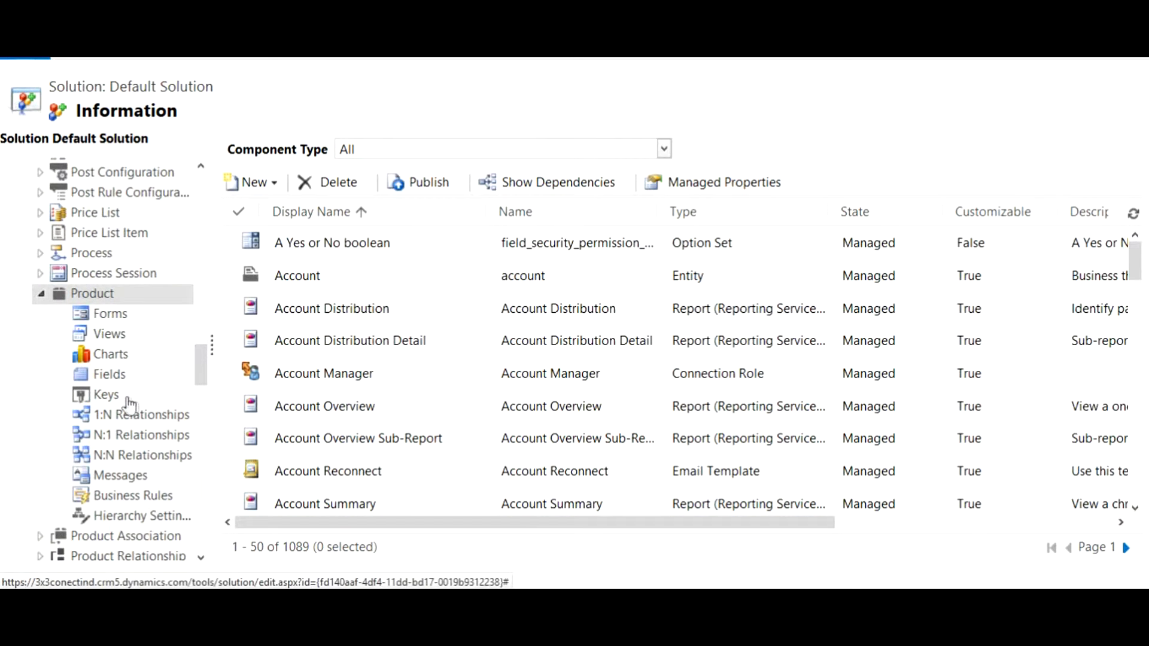
left_click(116, 378)
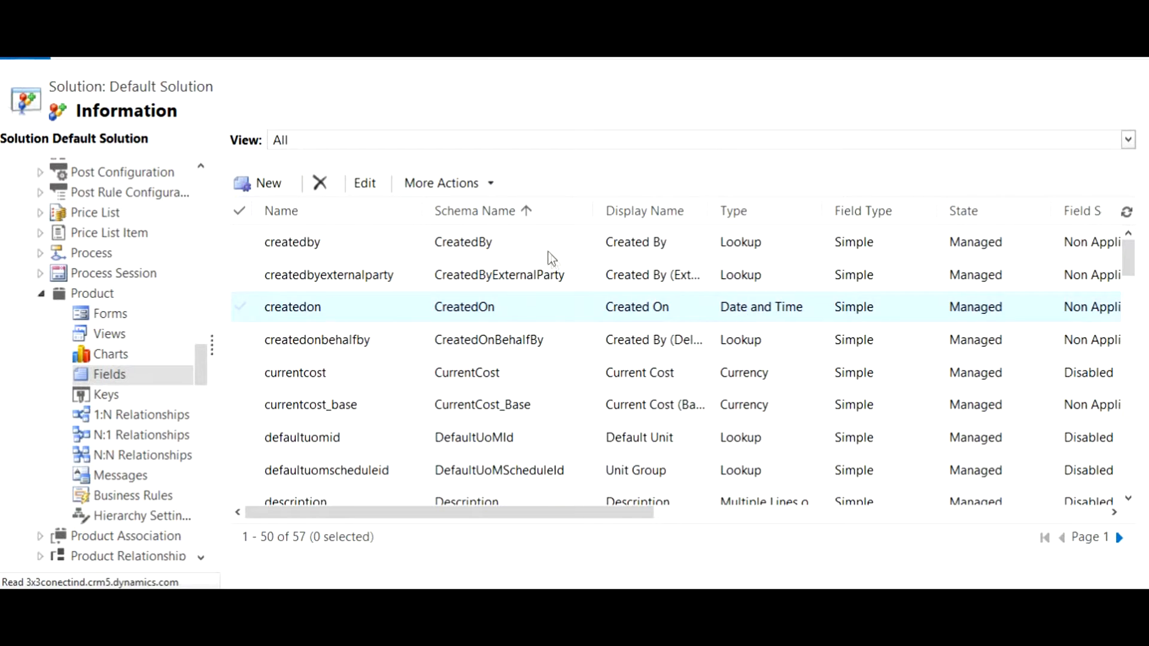
Step: Open the Product field new_totalcost, review its type settings and calculation formula, and close it
scroll(544, 261, "down", 6)
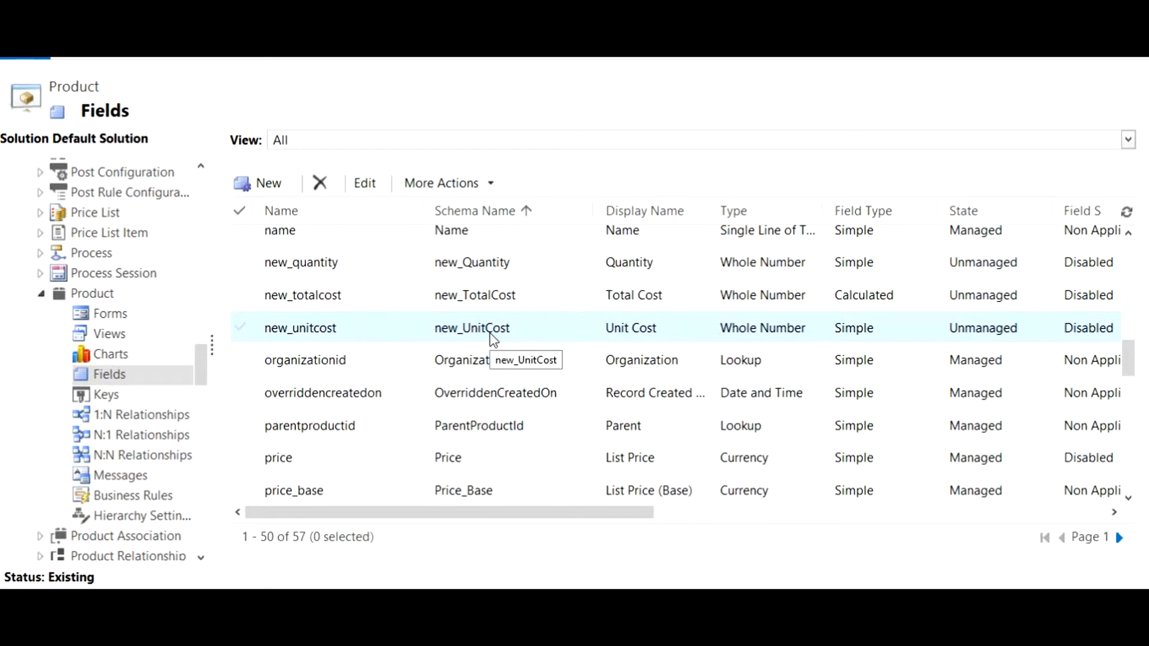
double_click(470, 308)
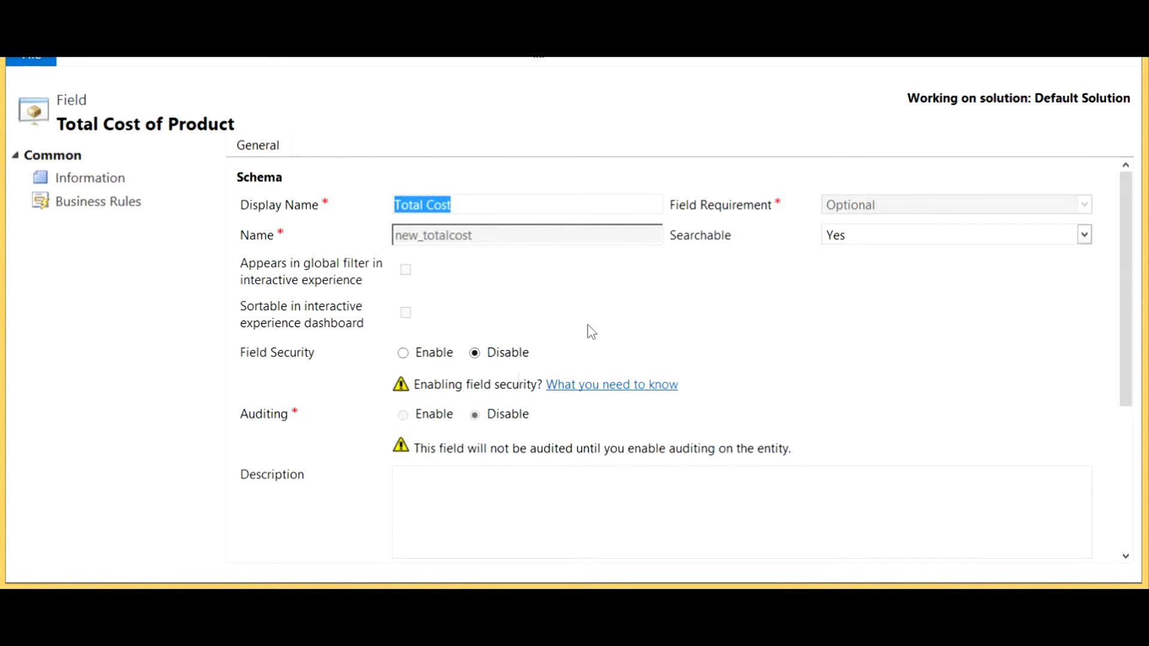
left_click_drag(1125, 298, 1125, 465)
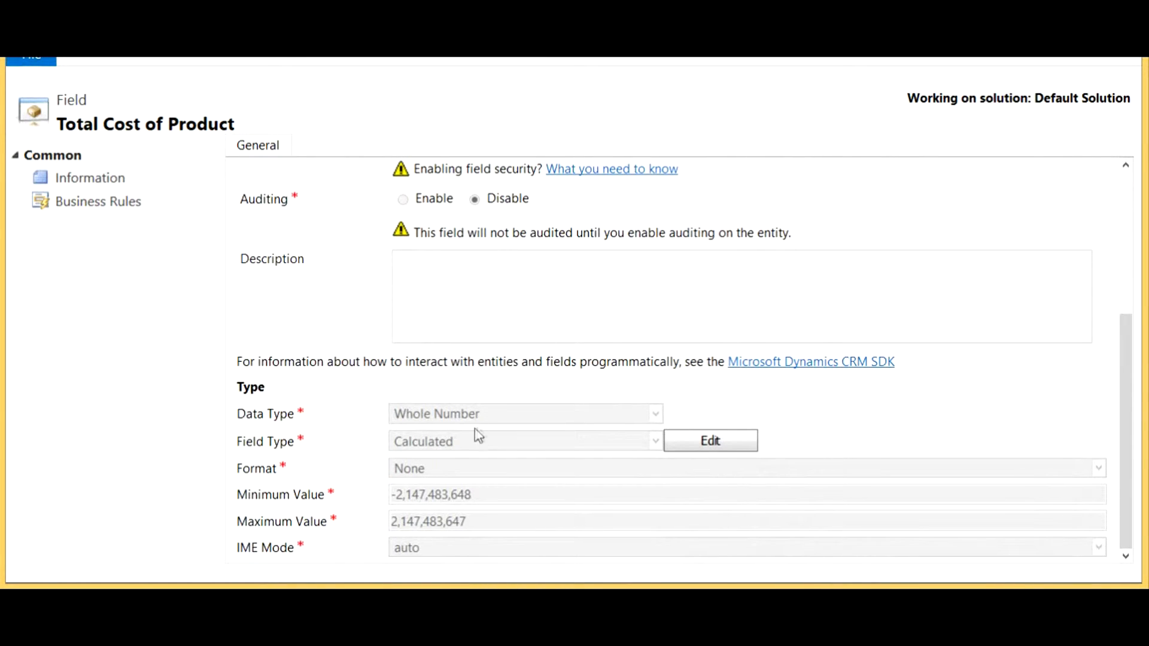
left_click(696, 449)
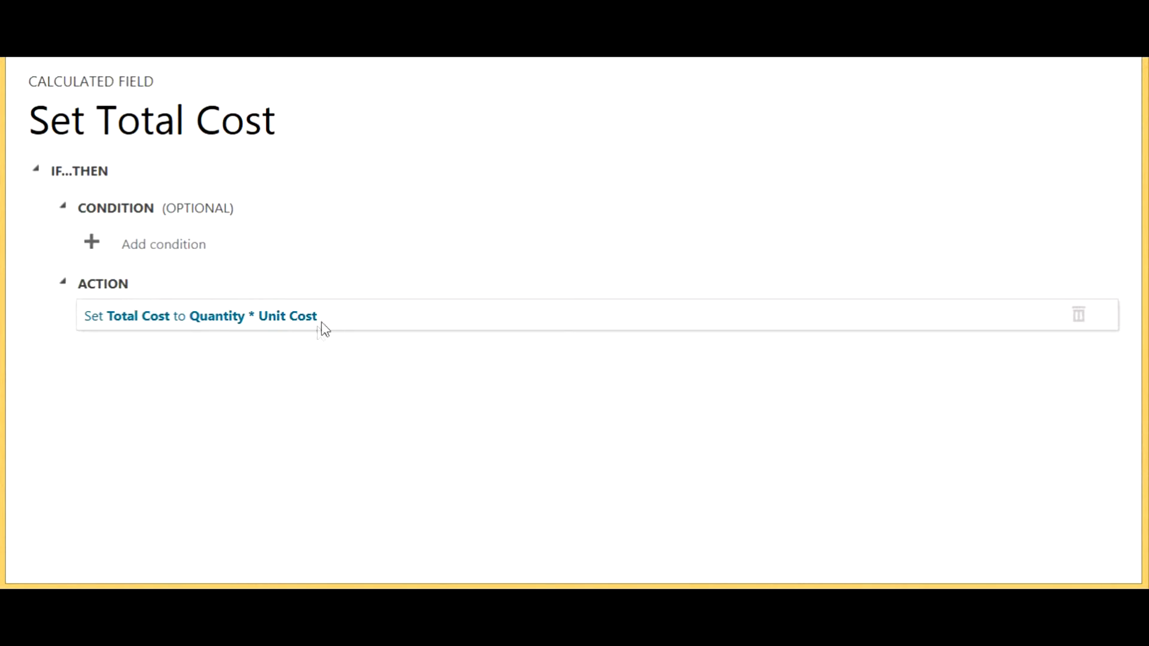
left_click(1125, 36)
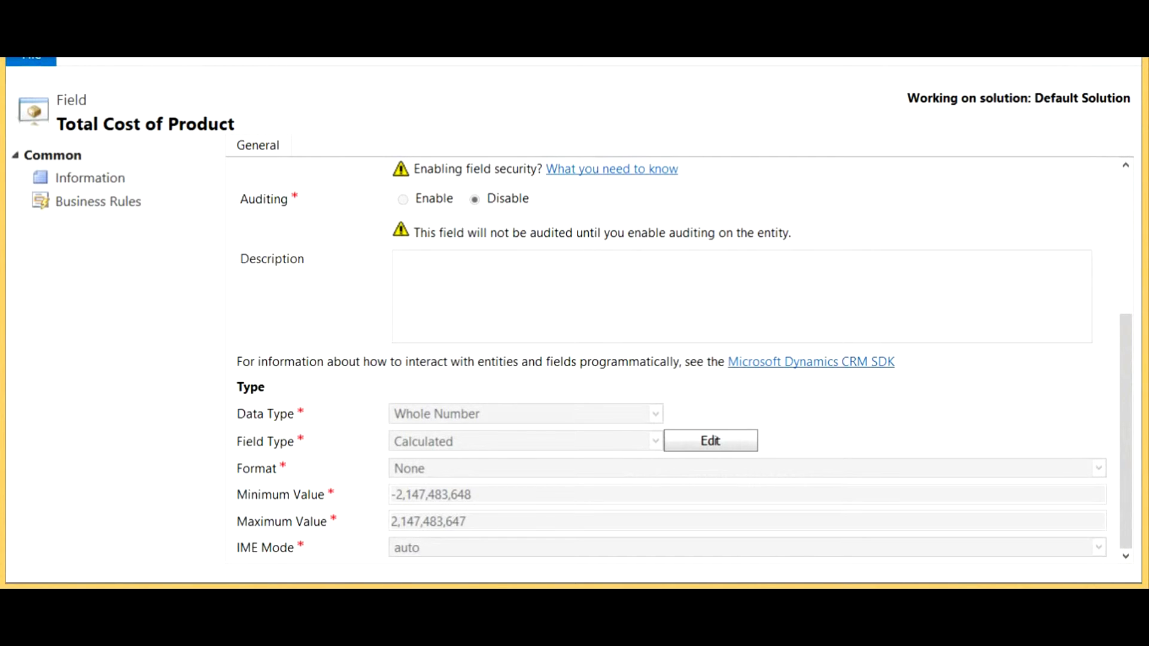
left_click(1124, 36)
Step: Start a new field for the Product entity with the display name Total Cost1, keeping the default schema options
left_click(268, 189)
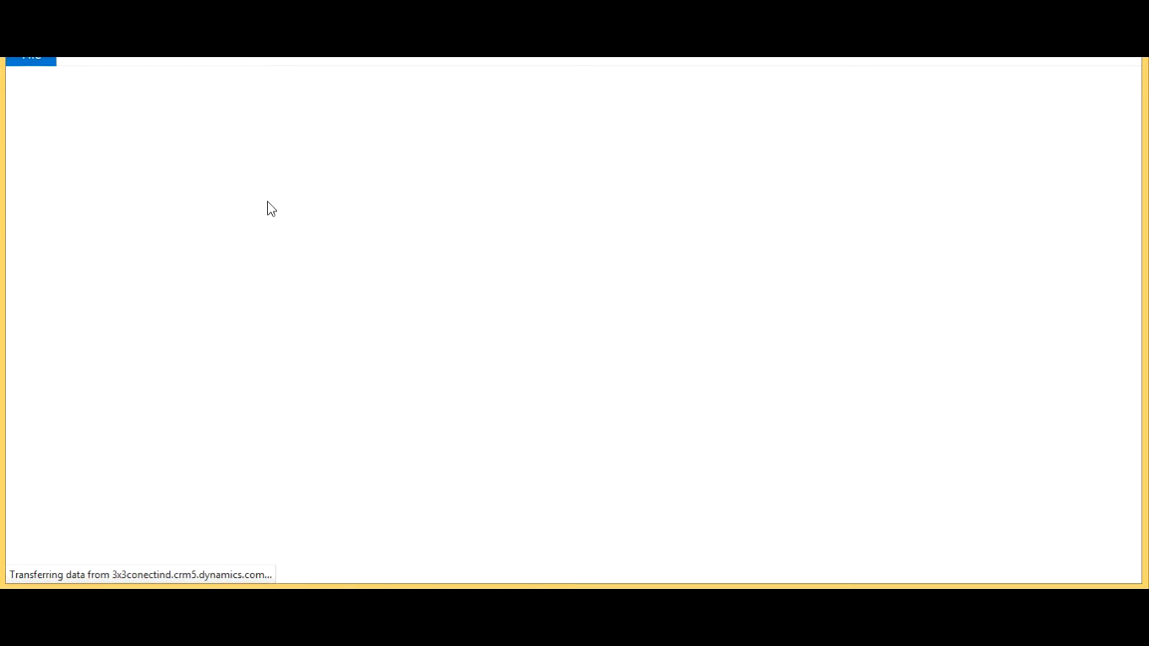
type("Total Cost1")
key("Tab")
key("Tab")
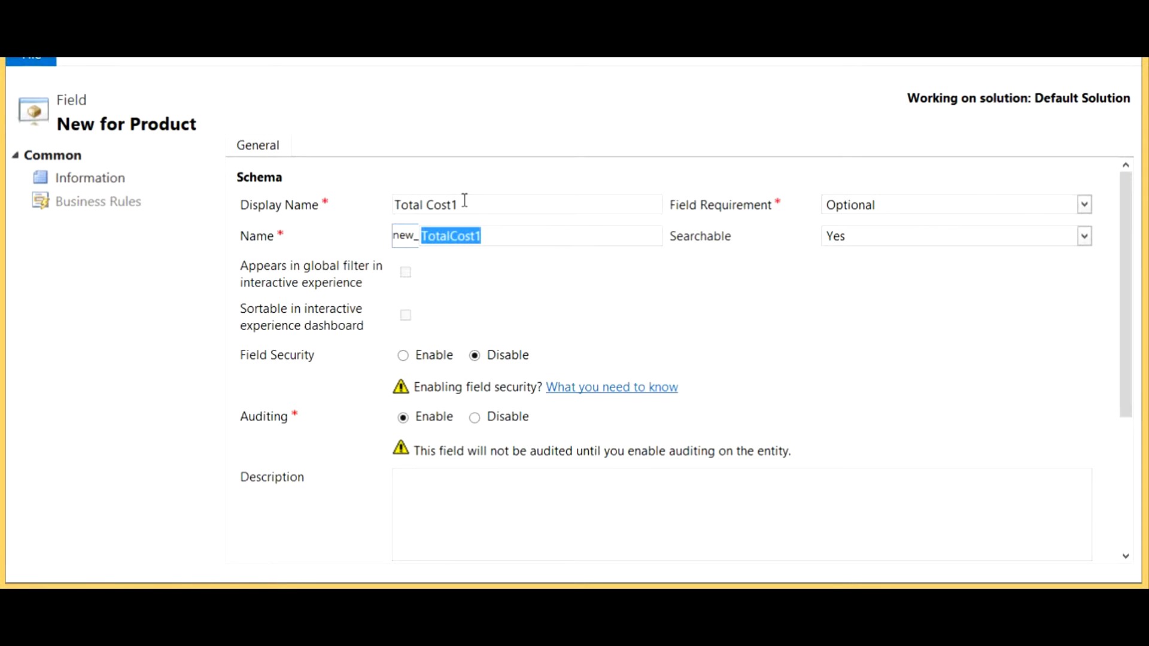
key("Tab")
key("Tab")
key("Tab")
key("Tab")
key("Tab")
key("Tab")
key("Tab")
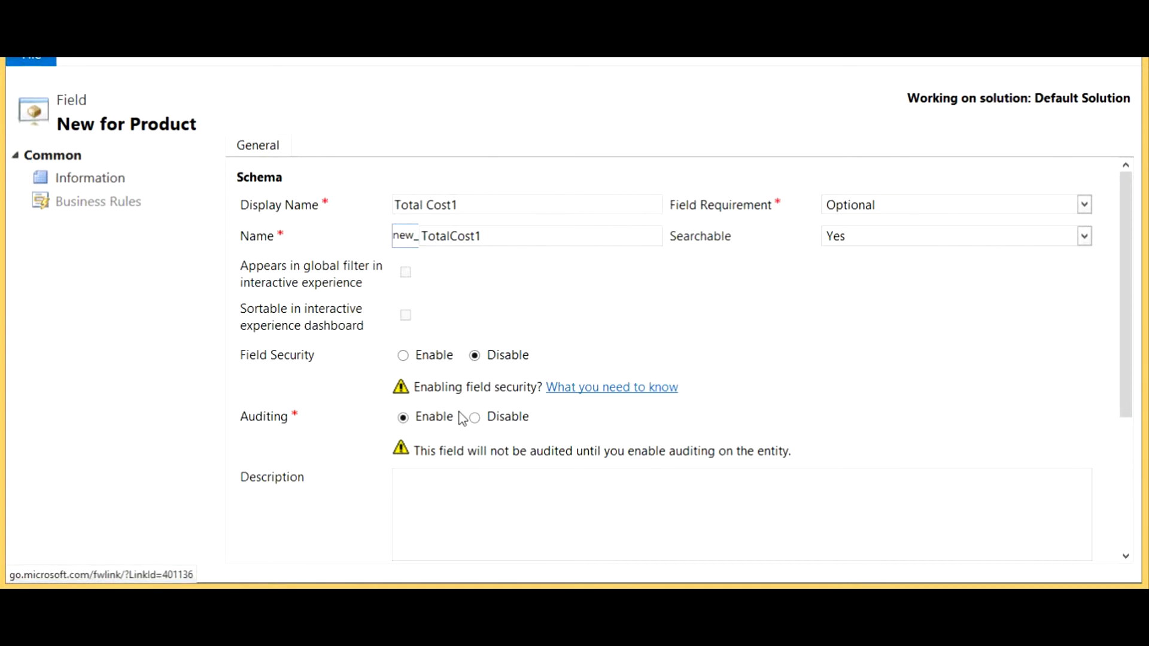
key("Tab")
key("Tab")
key("Tab")
key("Tab")
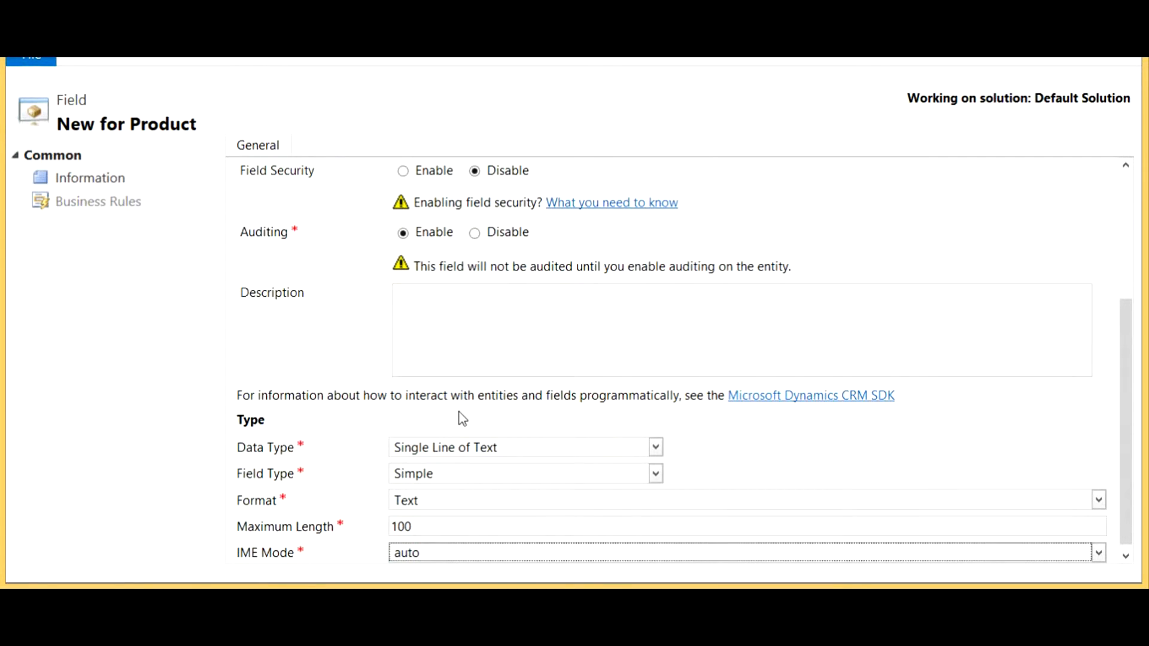
Step: Set the new field's data type to Whole Number and its field type to Calculated
left_click(461, 449)
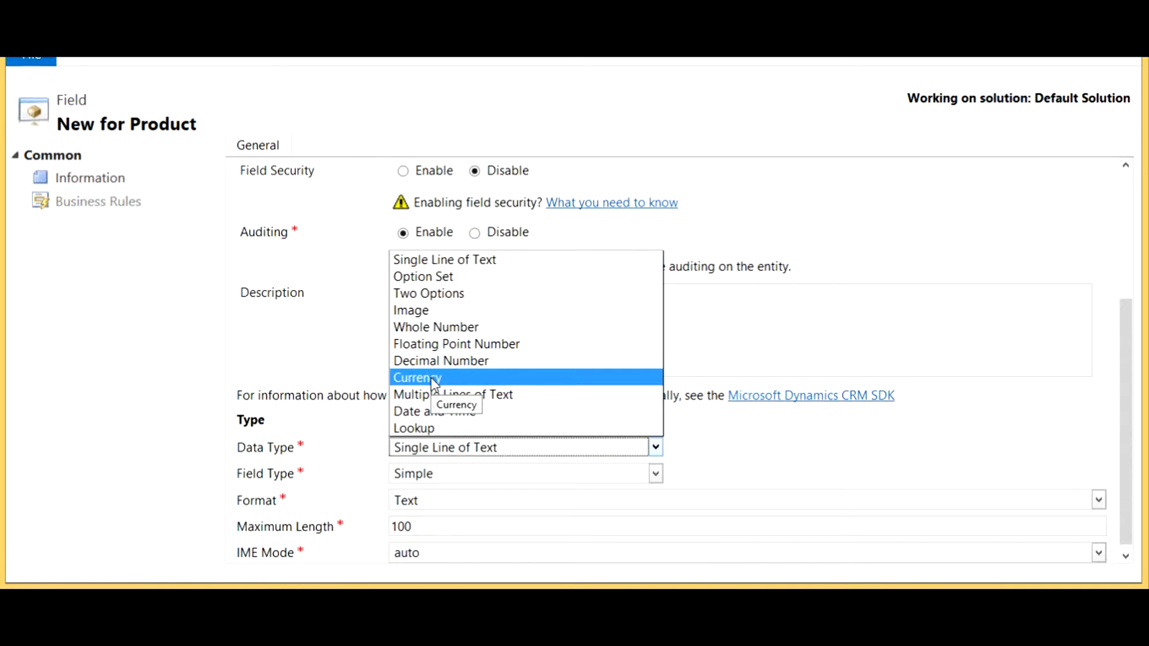
left_click(433, 334)
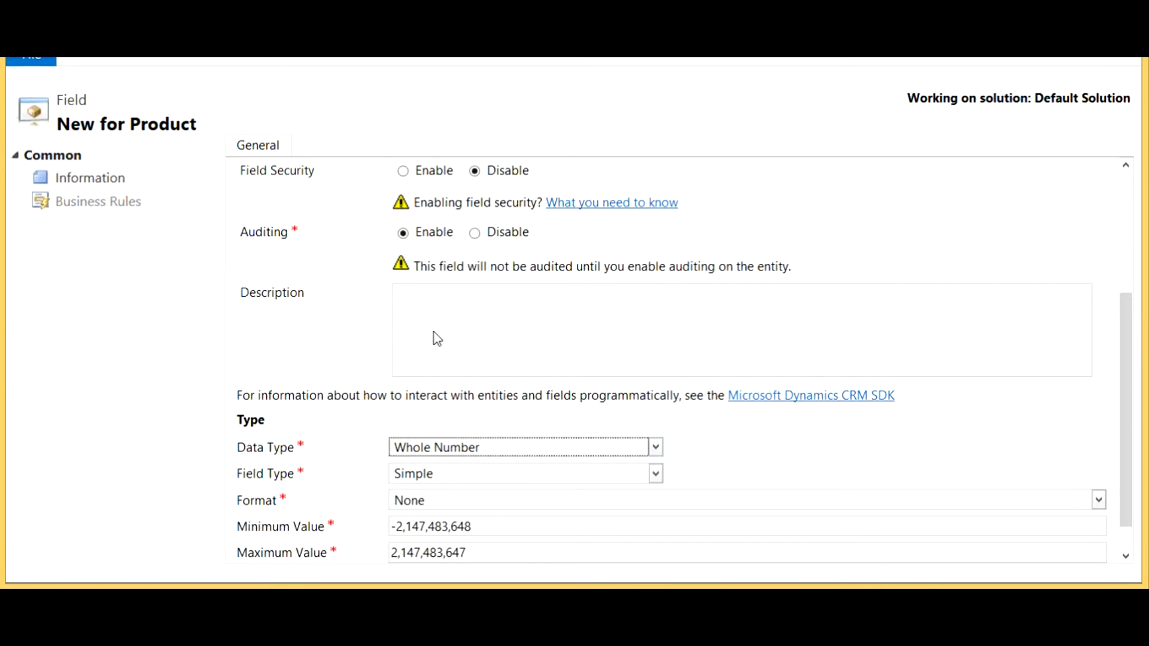
left_click(417, 477)
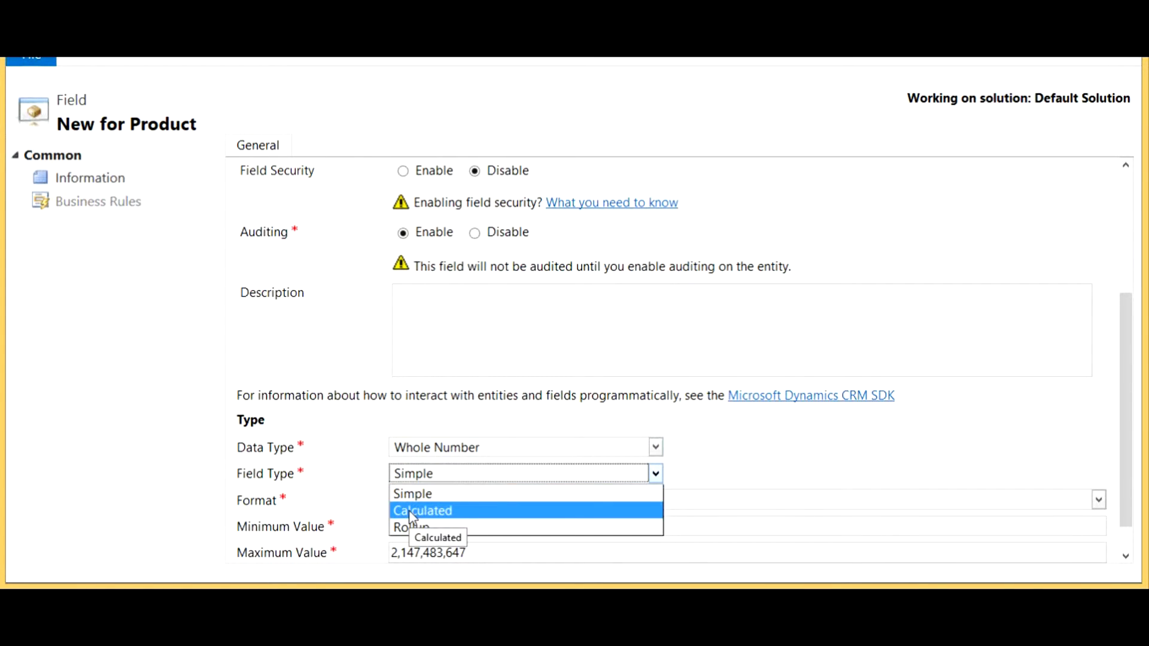
left_click(430, 511)
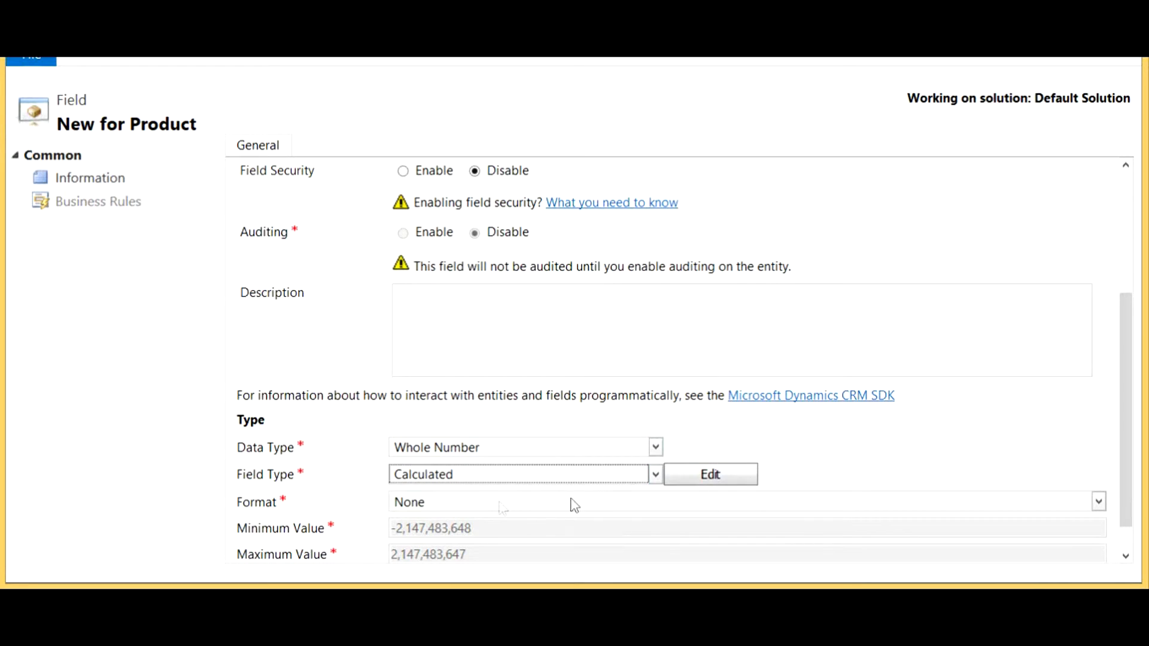
Step: Open the calculation editor for Total Cost1 and add an action that sets the field's value
left_click(723, 481)
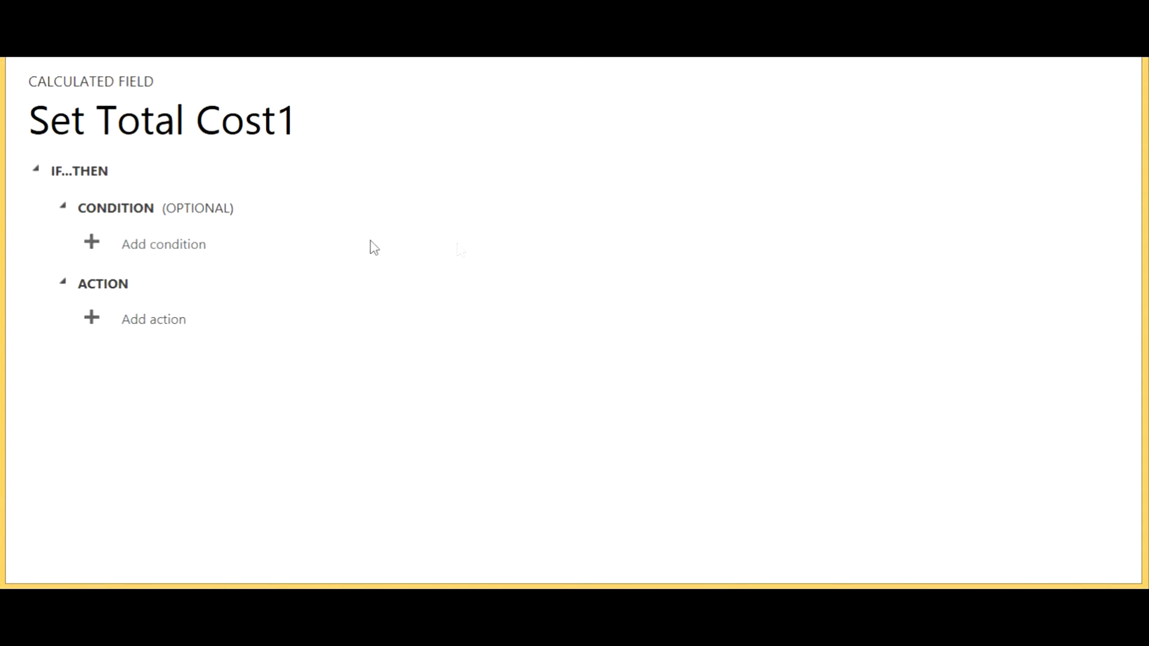
left_click(136, 329)
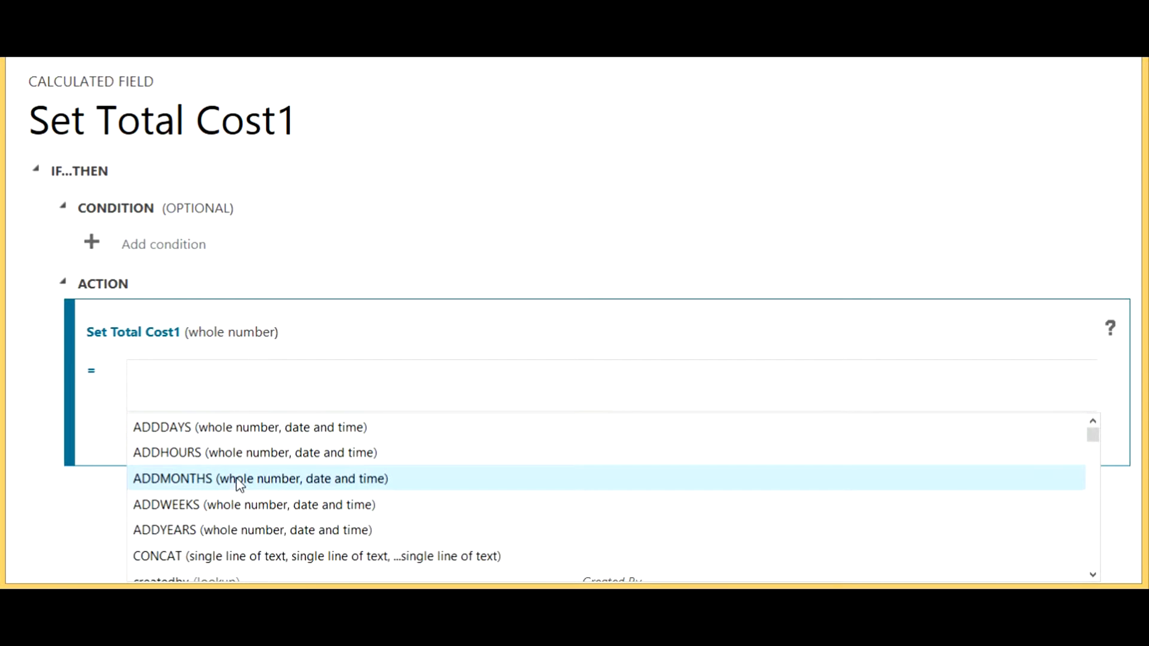
left_click_drag(1092, 436, 1097, 403)
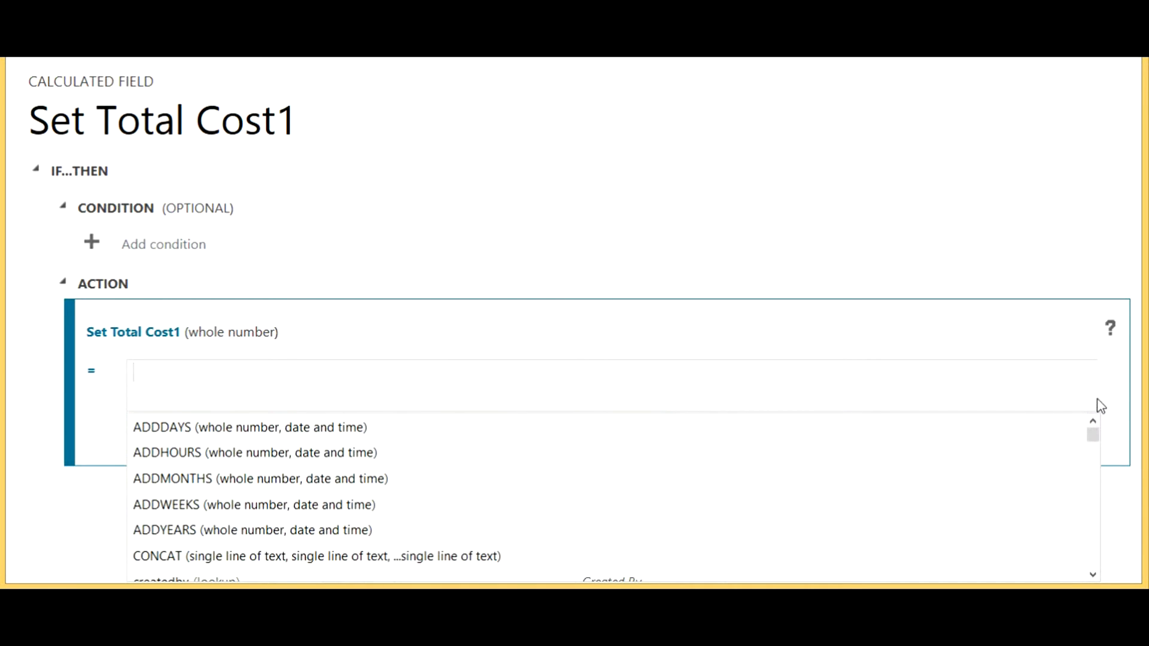